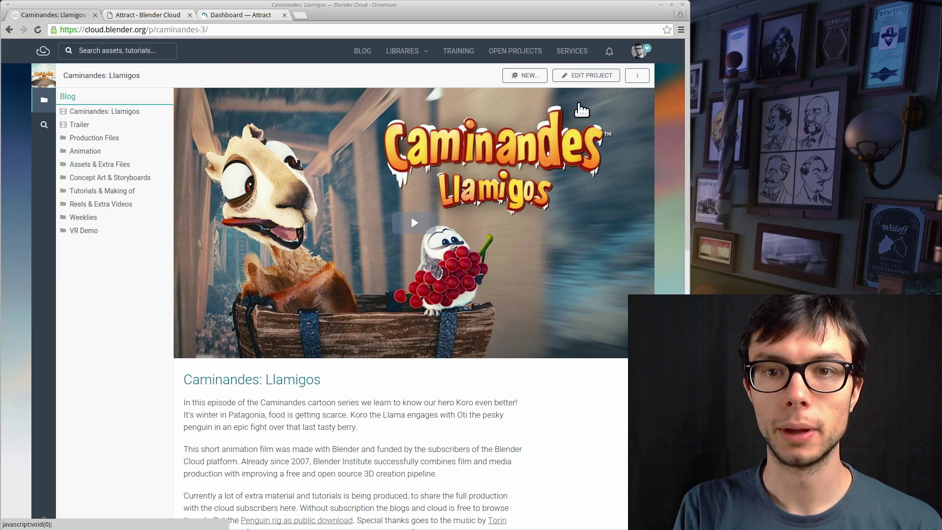
Step: Open the Caminandes: Llamigos project settings and set the project up for Attract
left_click(585, 77)
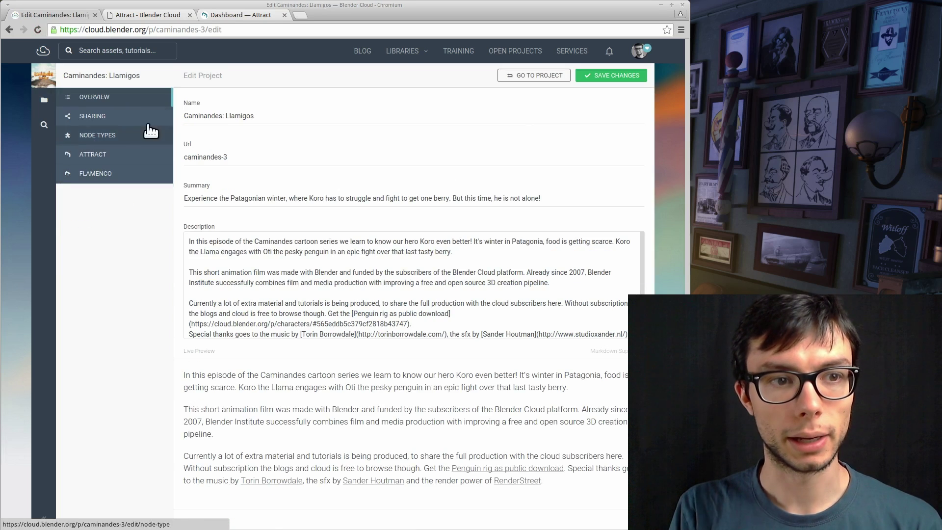
left_click(111, 155)
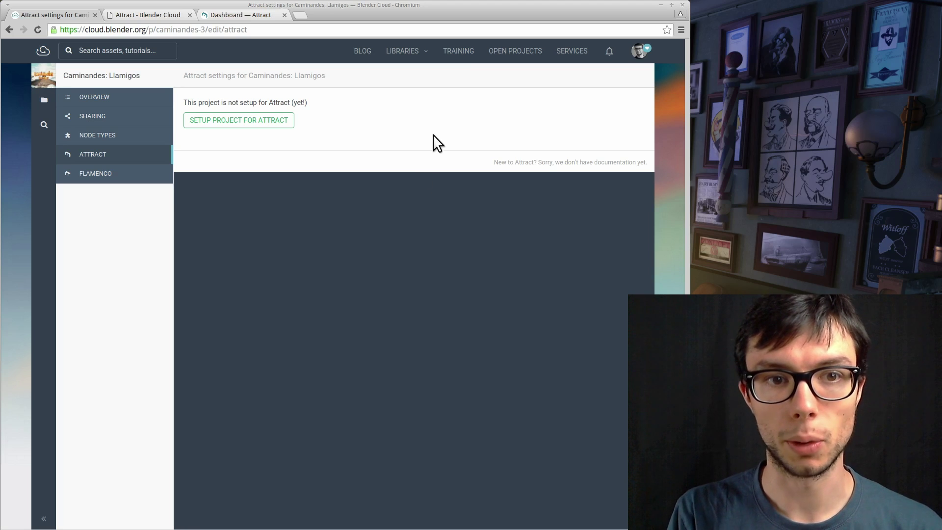
left_click(250, 123)
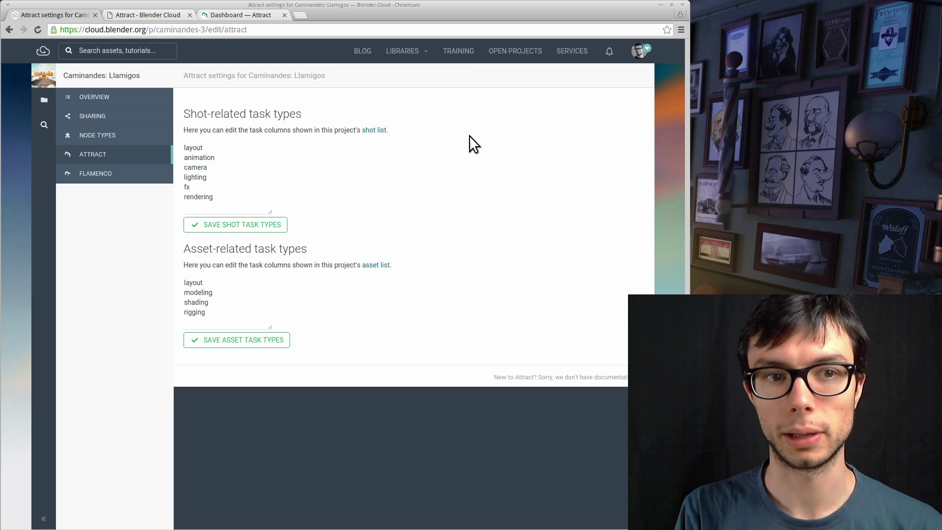
Step: Delete 'layout' from the asset task types, leaving modeling, shading and rigging, and save
left_click(264, 185)
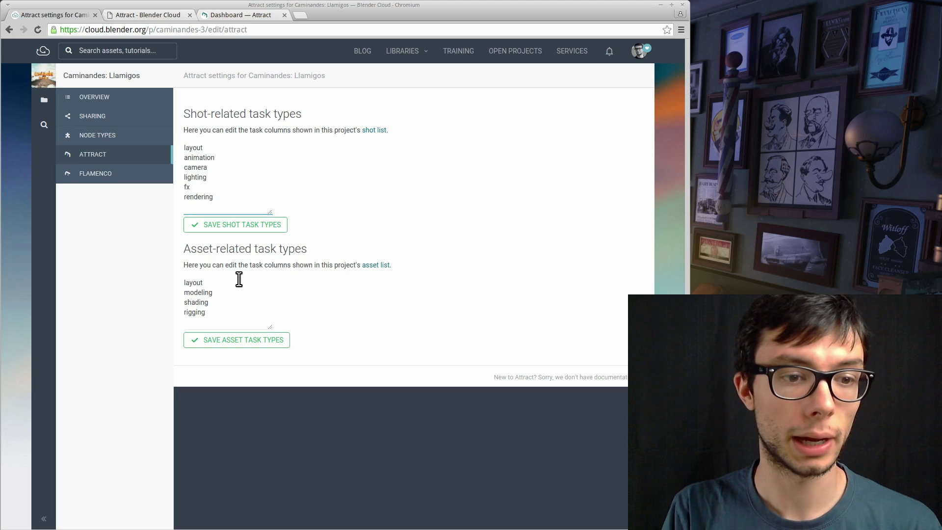
left_click(207, 282)
left_click_drag(207, 282, 175, 282)
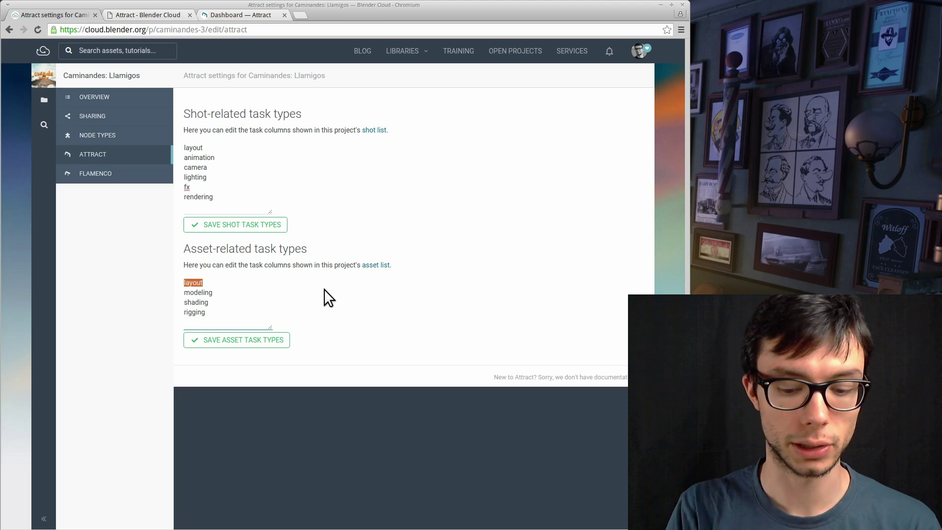
key("Delete")
key("Delete")
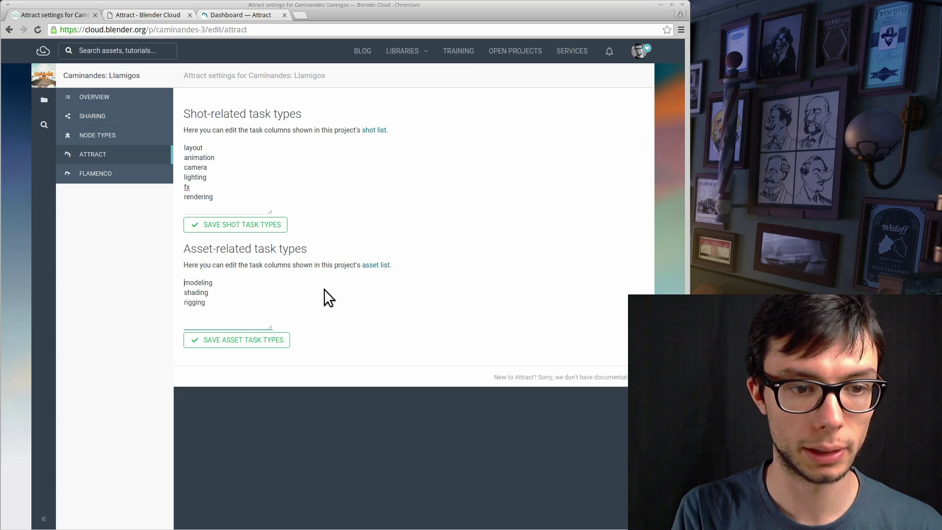
left_click(270, 343)
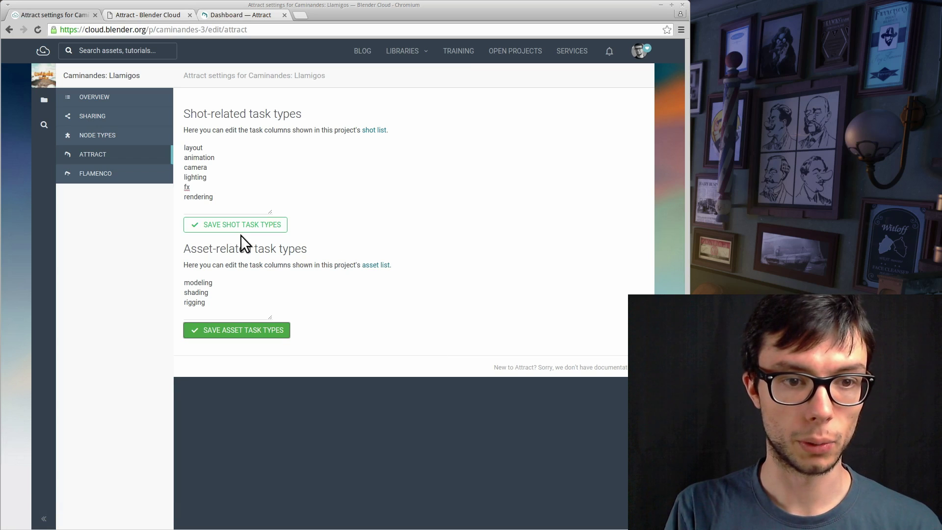
Step: In the Attract asset list, create a new asset named Koro
key("ctrl+Tab")
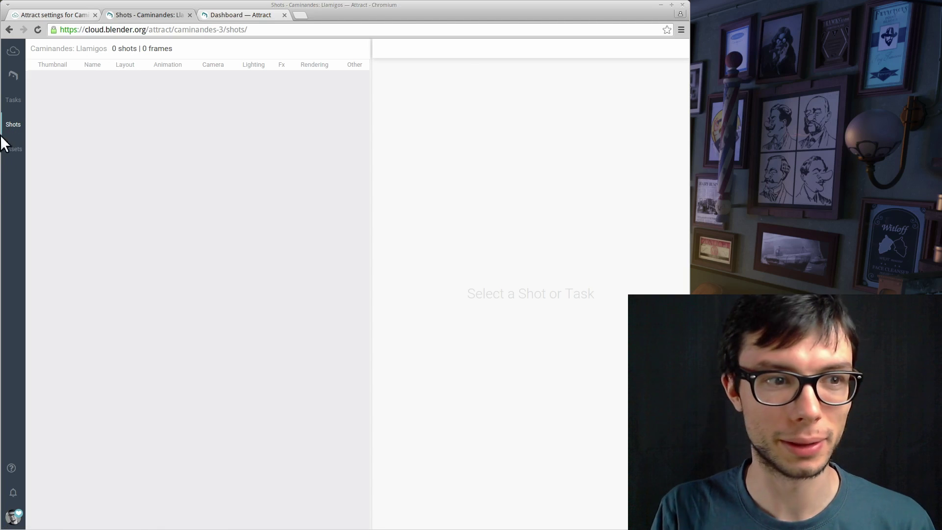
left_click(19, 150)
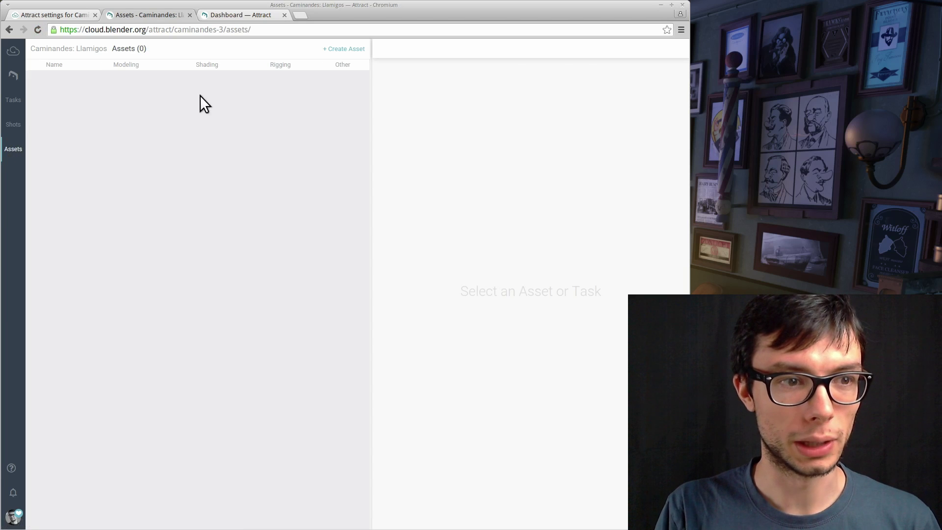
left_click(344, 49)
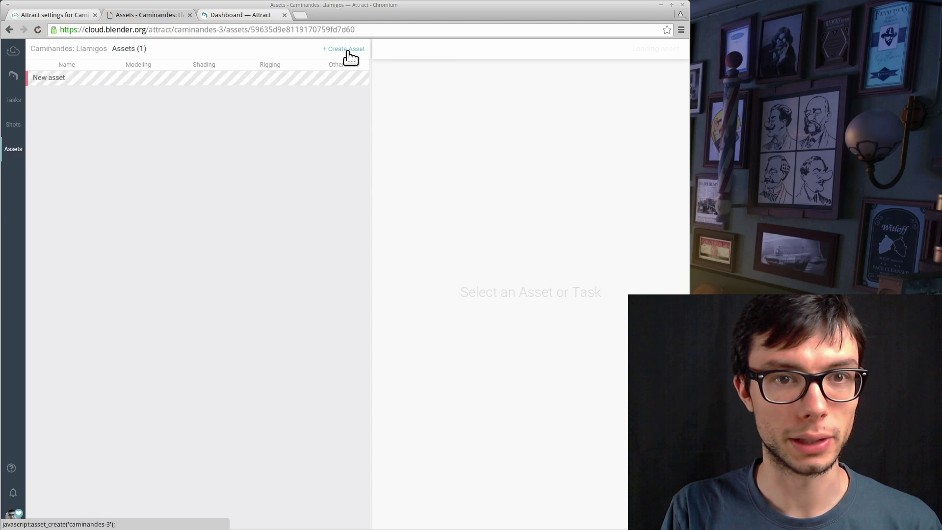
triple_click(458, 82)
key("BackSpace")
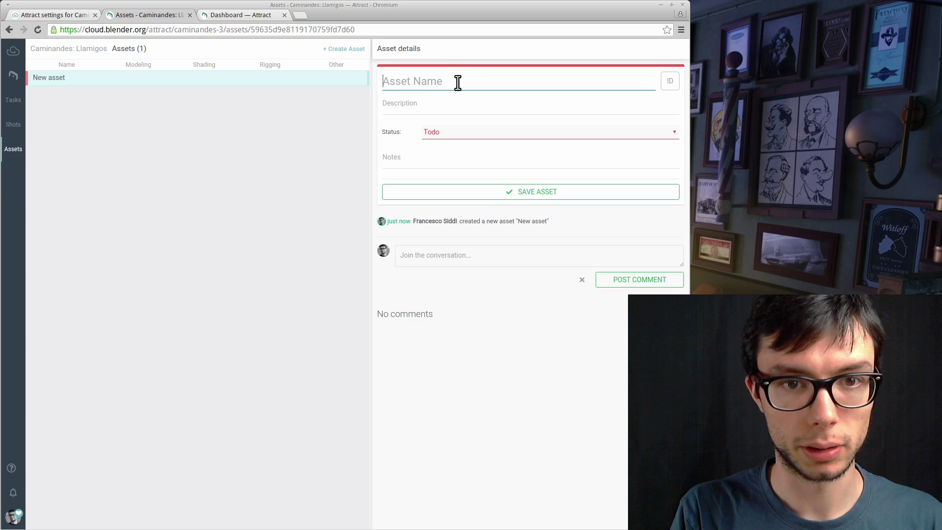
type("Koro")
key("Tab")
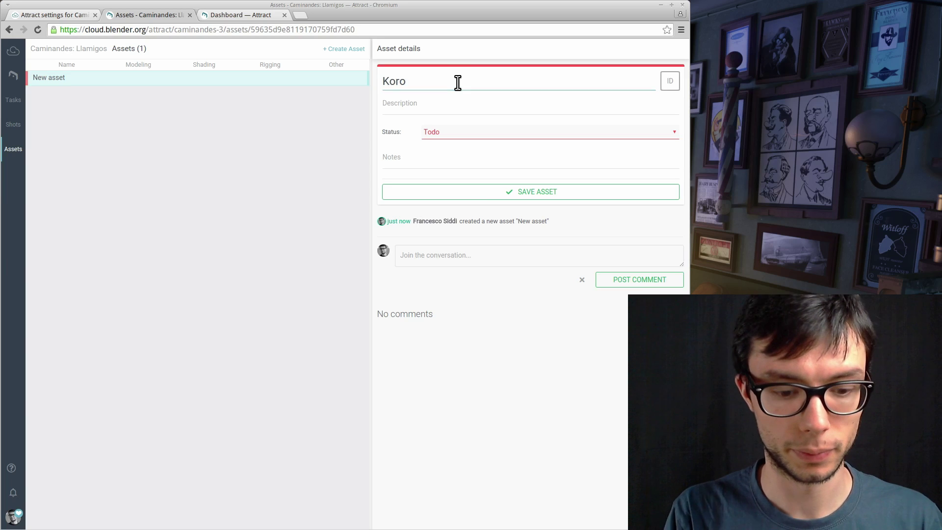
key("Return")
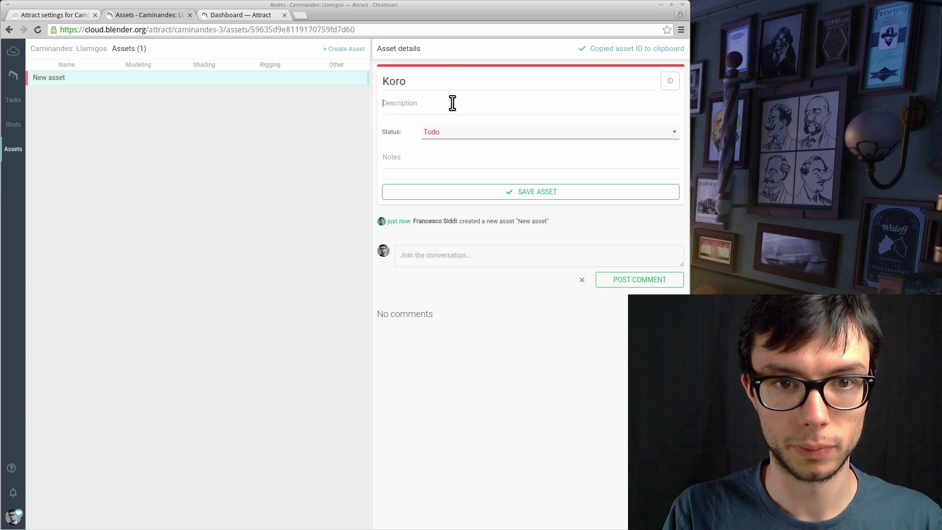
Step: Describe Koro as 'The guanaco', set its status to In Progress, and save
left_click(452, 103)
type("The guanaco")
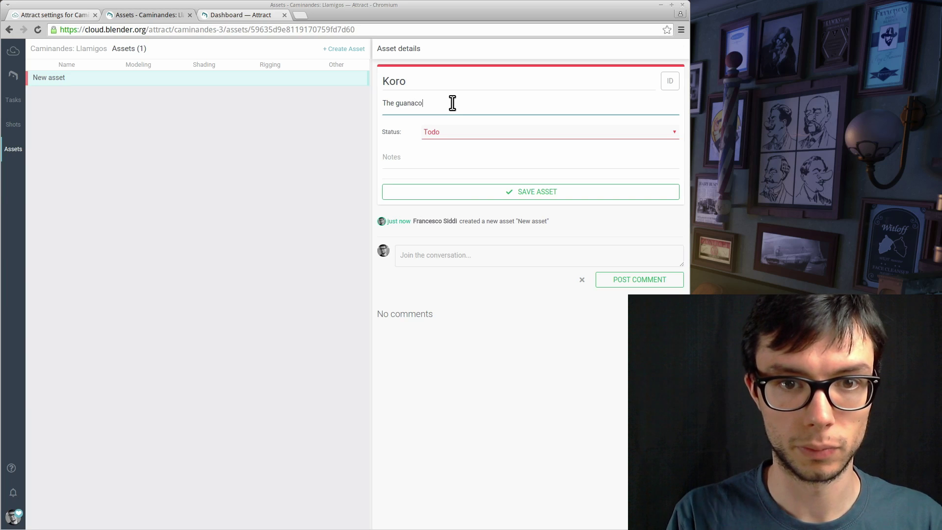
left_click(488, 130)
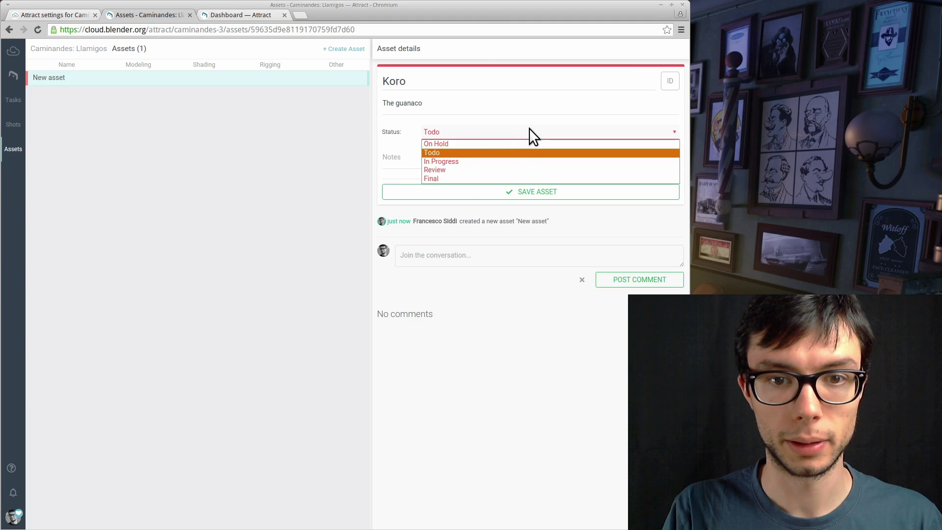
left_click(512, 161)
left_click(551, 190)
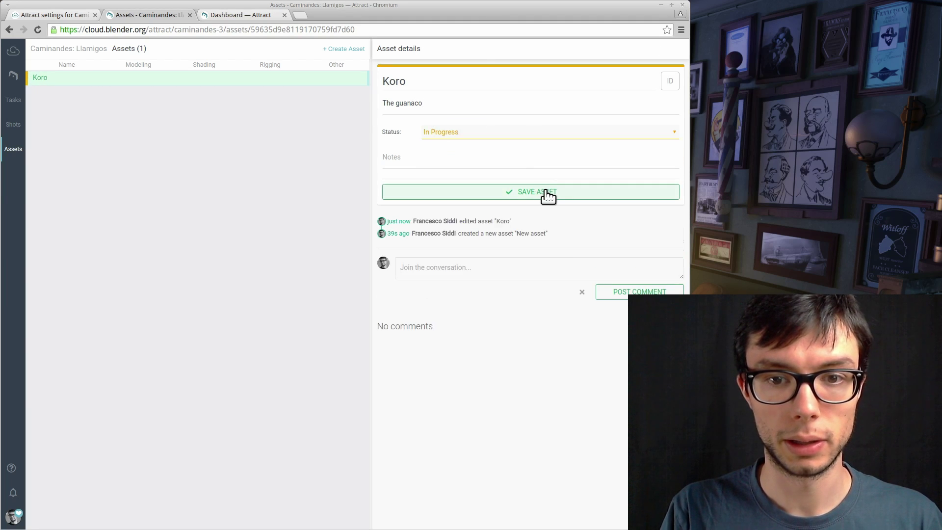
left_click(573, 194)
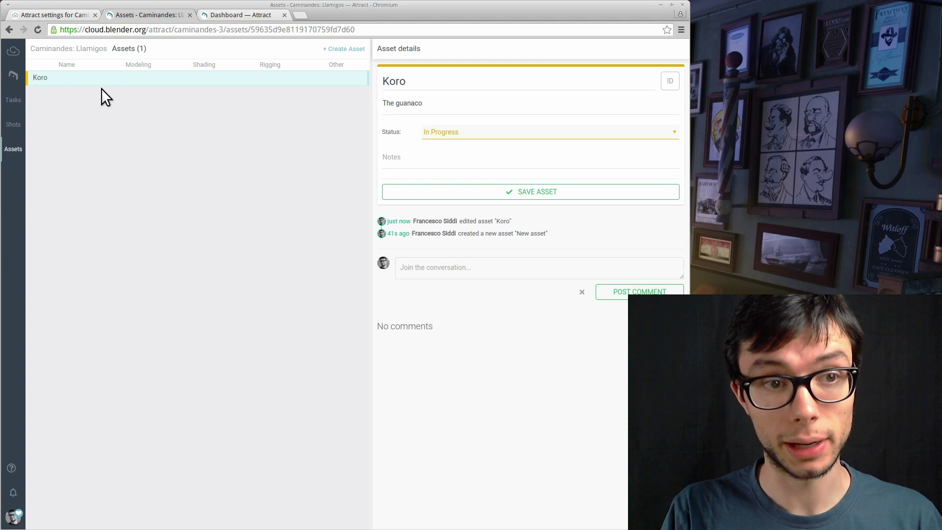
Step: Add a Modeling task for Koro assigned to a team member, then go back to Shots
mouse_move(106, 82)
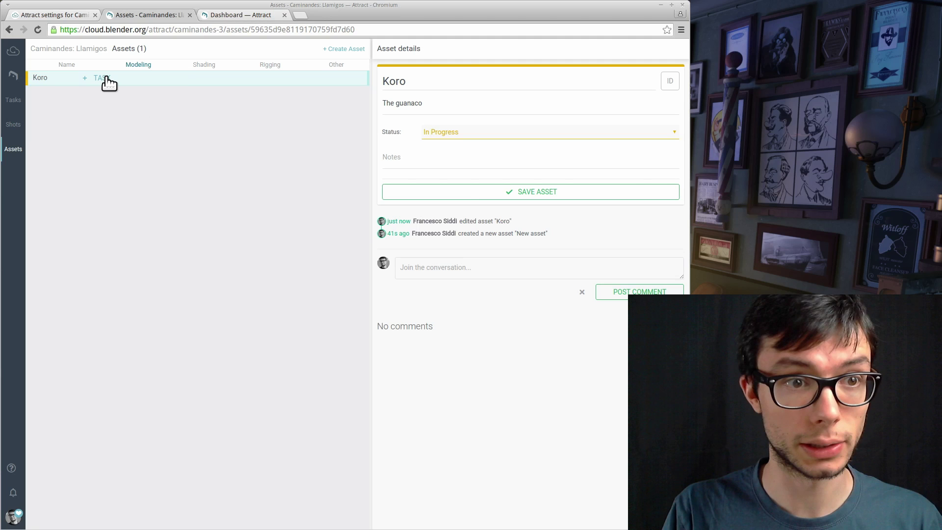
left_click(105, 78)
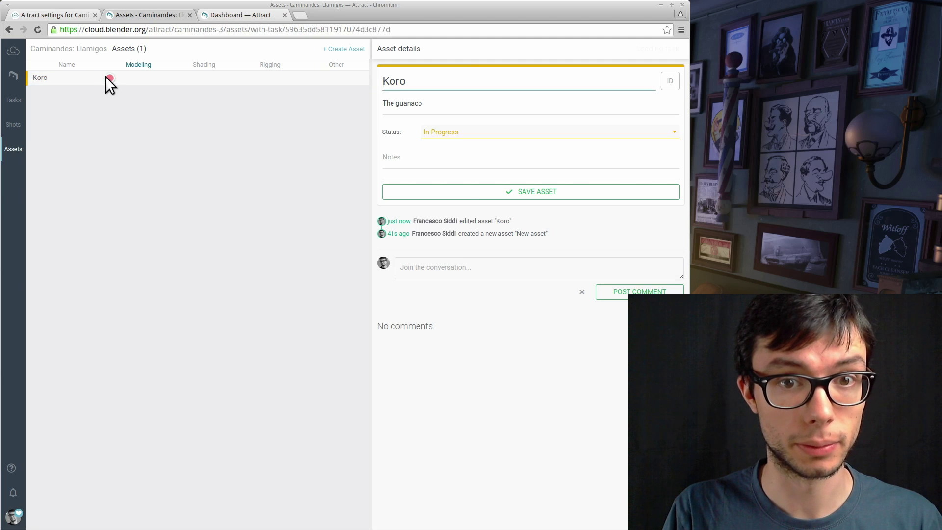
left_click(450, 164)
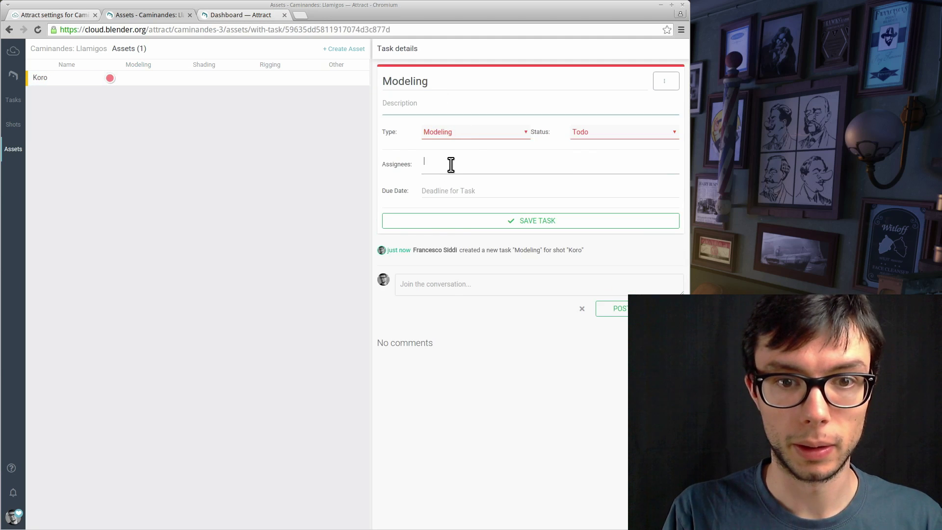
type("pa")
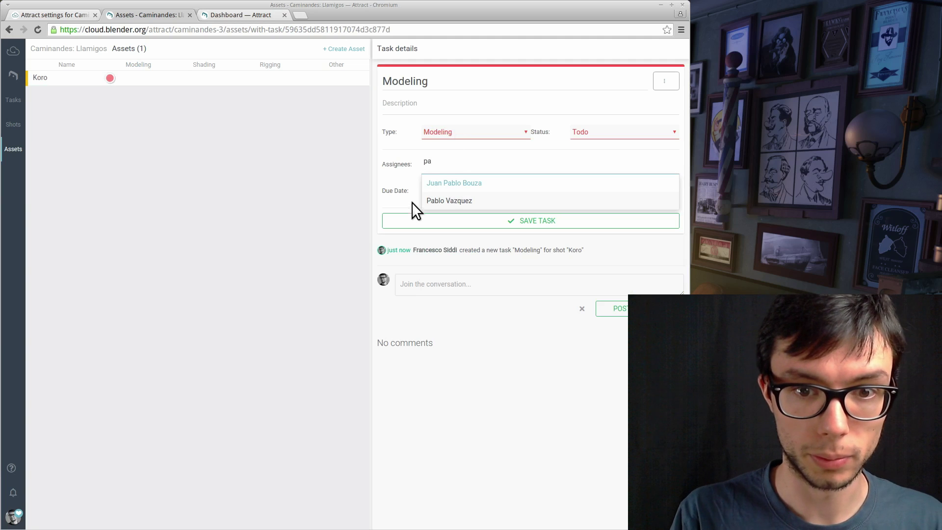
left_click(441, 201)
left_click(497, 224)
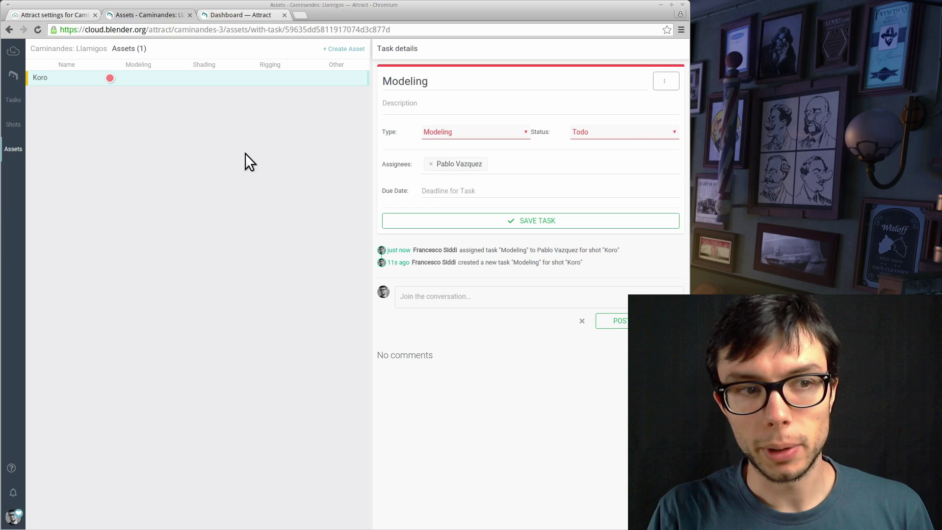
left_click(13, 124)
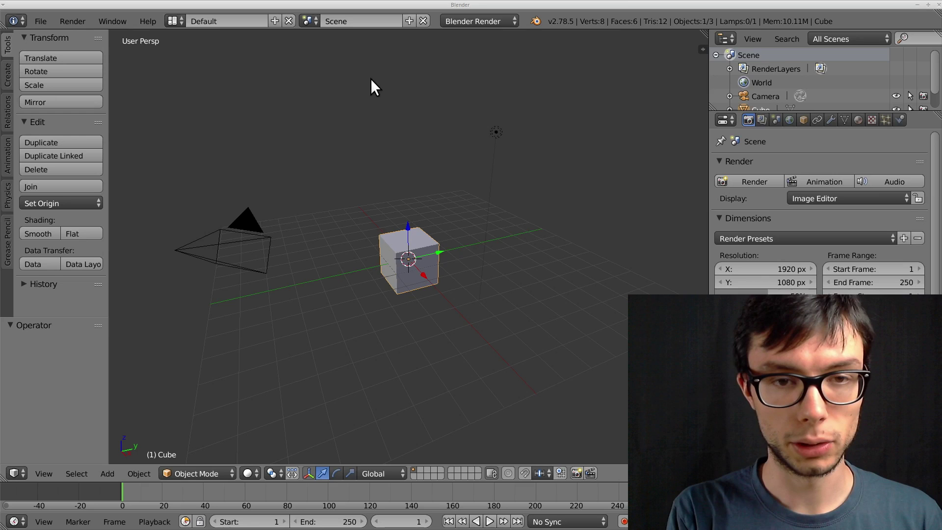
Step: Search the add-on preferences for 'blender i', then expand and collapse the Blender ID authentication add-on
key("ctrl+alt+u")
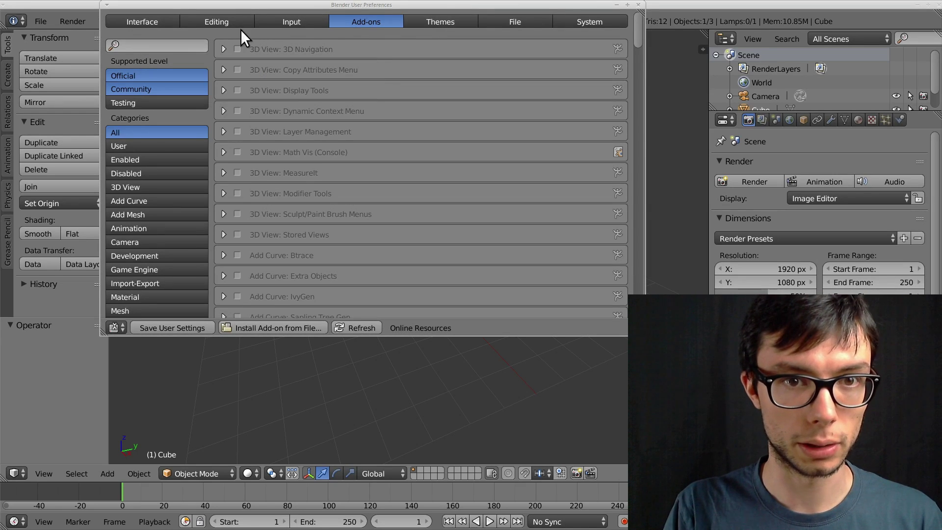
left_click(181, 44)
type("blender i")
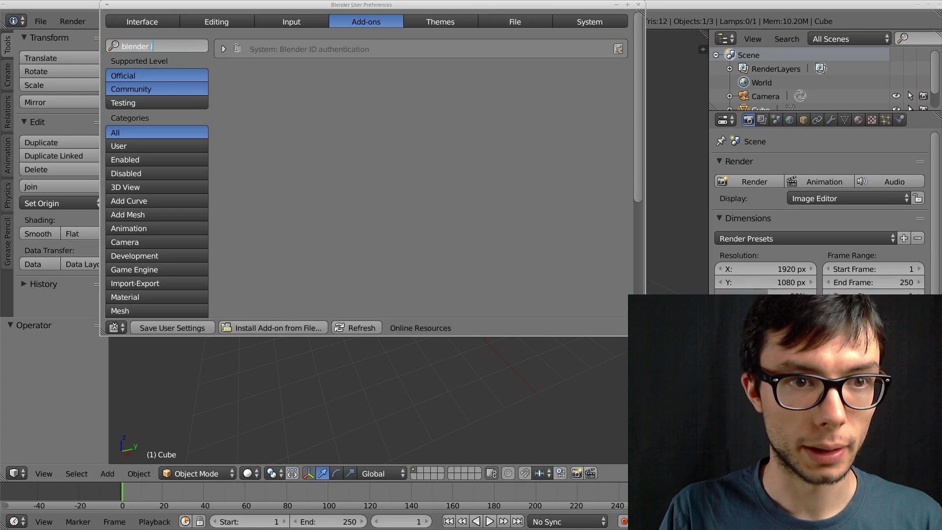
key("Return")
left_click(237, 49)
left_click(224, 50)
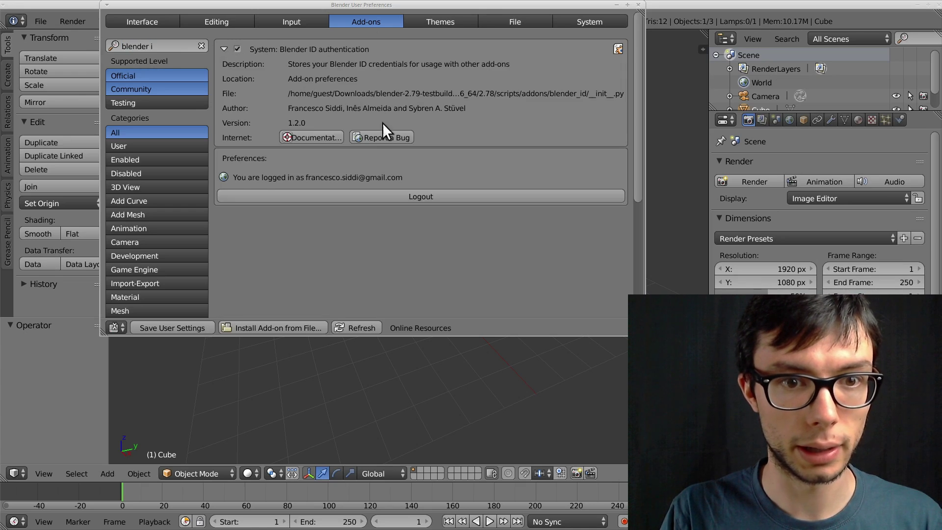
left_click(224, 49)
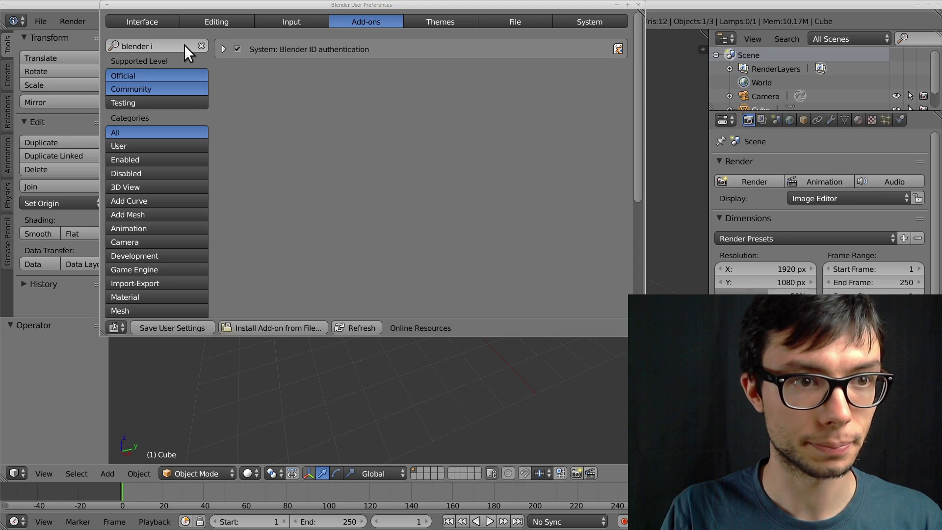
left_click(184, 45)
Step: Find the Blender Cloud add-on via 'blender cloud', expand it, and load the available cloud projects
type("blender cloud")
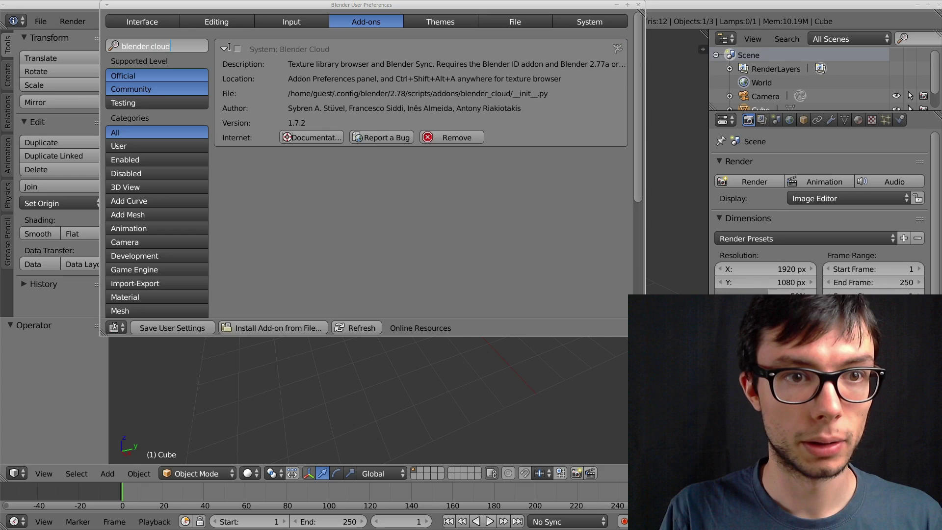
left_click(225, 48)
scroll(274, 64, "down", 5)
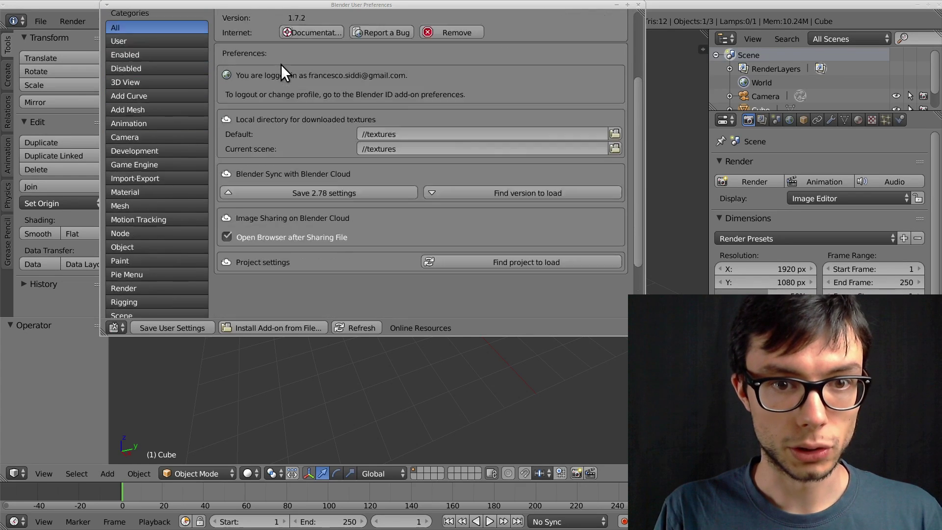
scroll(283, 71, "down", 3)
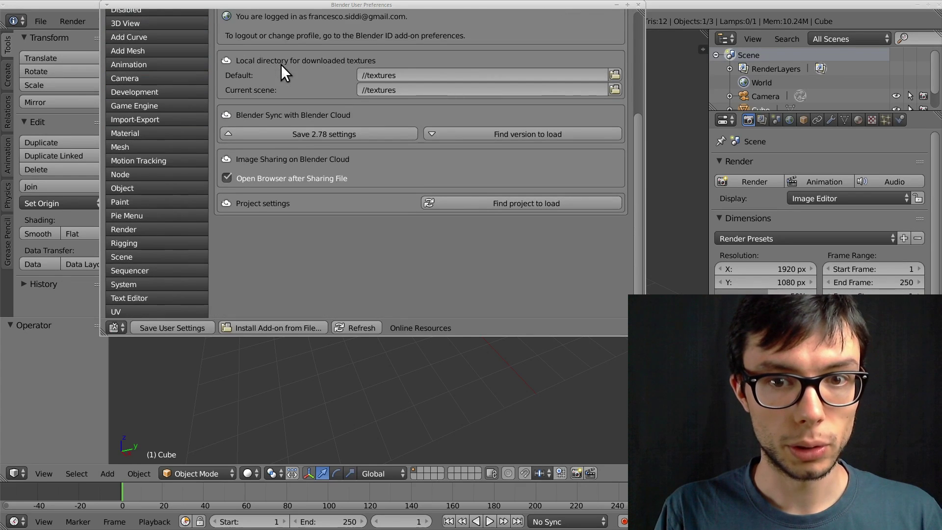
left_click(529, 203)
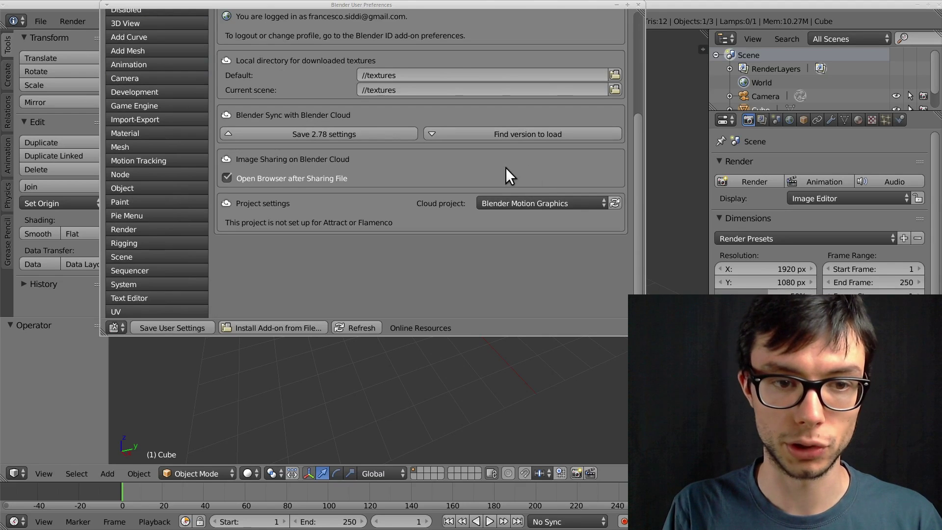
Step: Use Caminandes: Llamigos as the project, save user settings, and close preferences
scroll(516, 196, "down", 1, "ctrl")
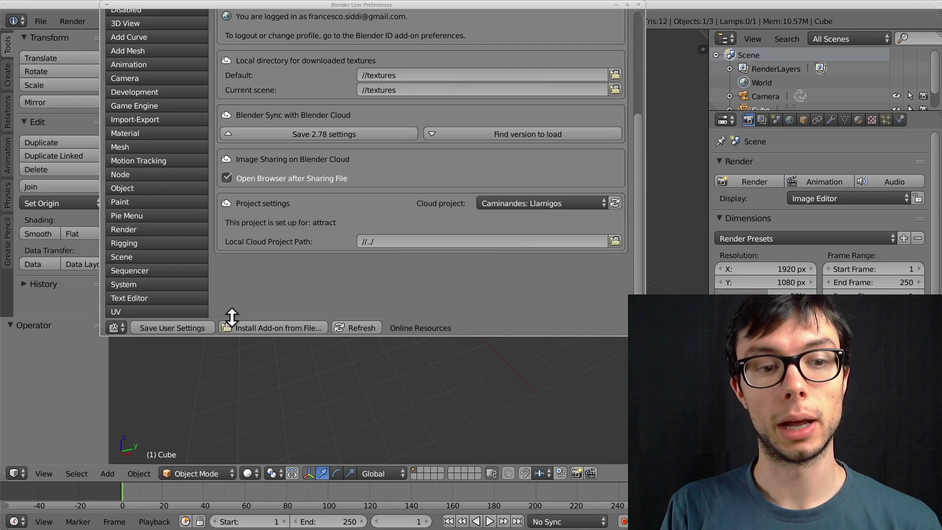
left_click(192, 326)
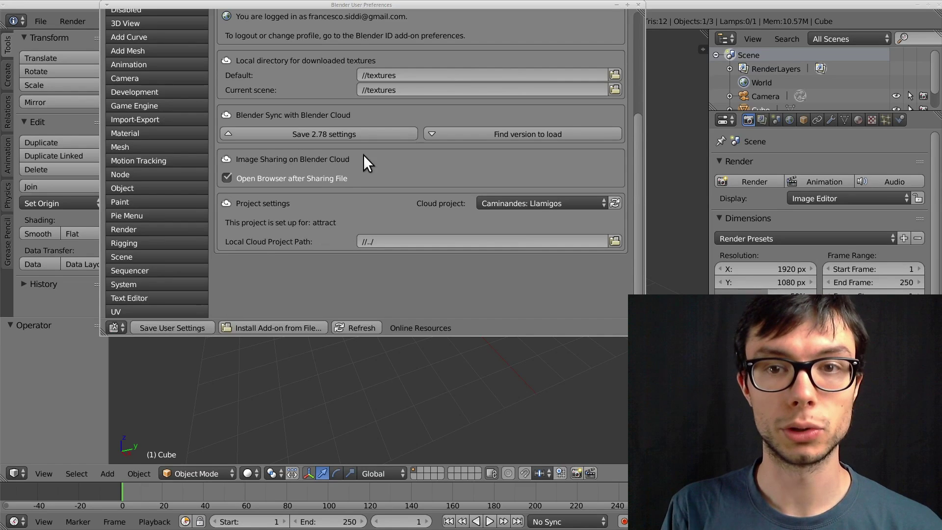
left_click(638, 5)
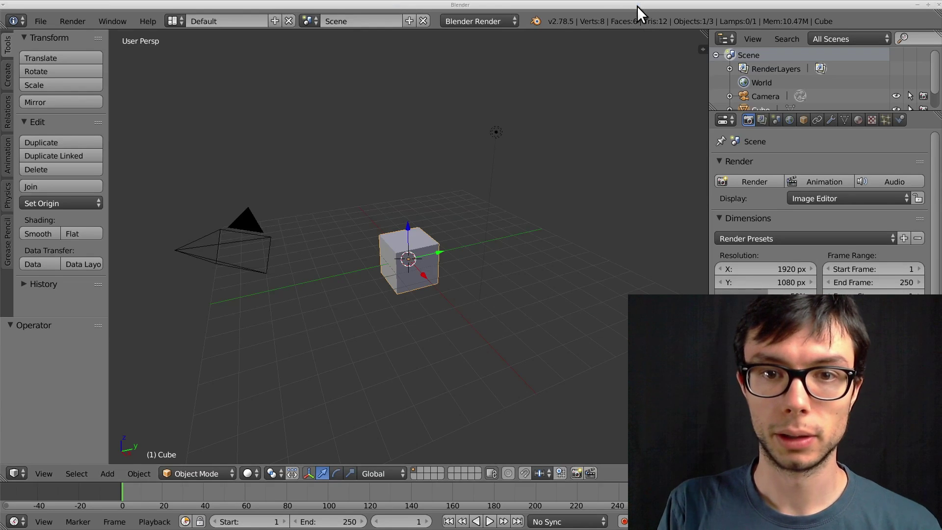
Step: Open the recent file edit.blend and maximize the Sequencer with Ctrl+Space
key("ctrl+shift+o")
left_click(577, 108)
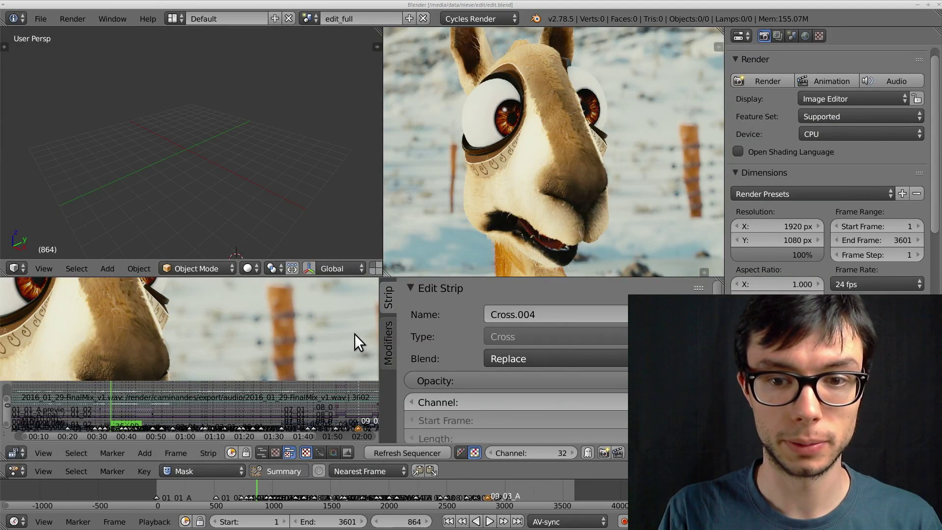
key("ctrl+space")
Step: Collapse the Edit Strip panel and box-select the .final strips in channel 5
scroll(718, 225, "down", 4)
scroll(670, 87, "up", 4)
left_click(657, 40)
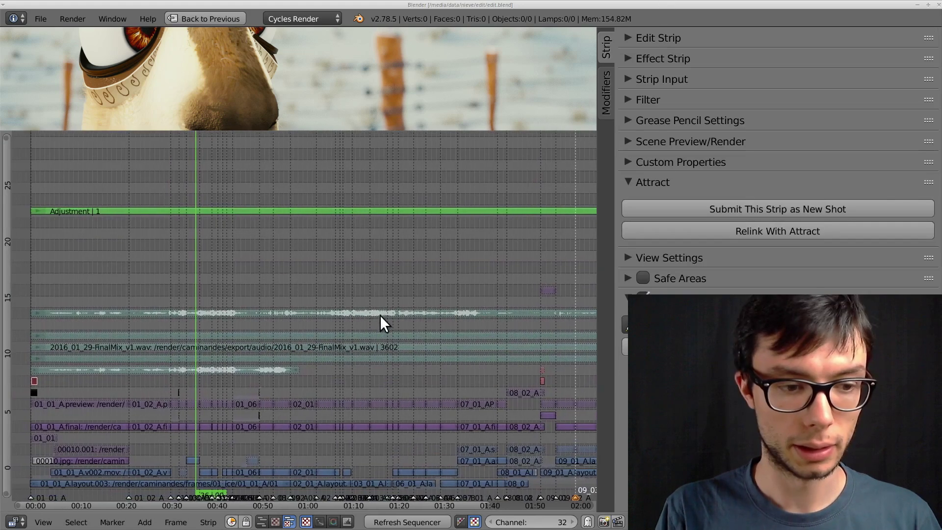
key("b")
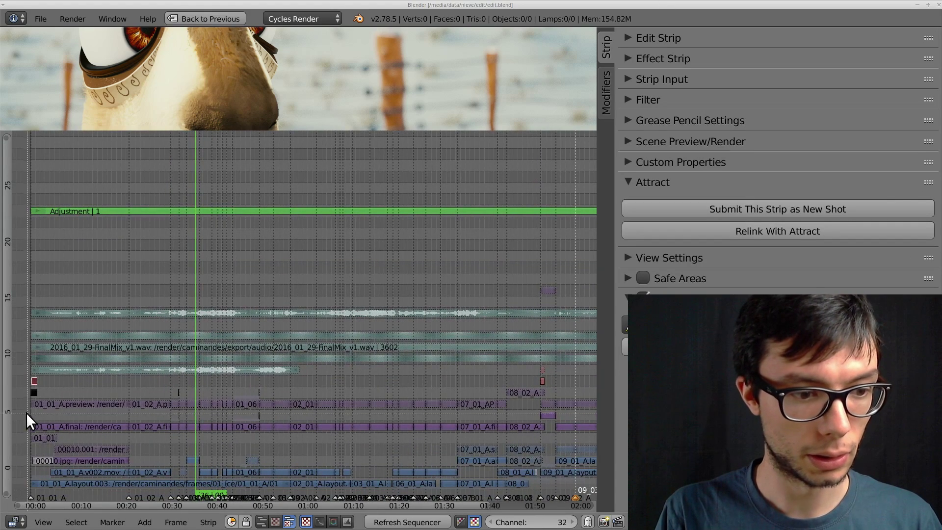
left_click_drag(27, 414, 564, 428)
Step: Fit all strips in view, submit the selected strips as new Attract shots, then switch to the browser
key("Home")
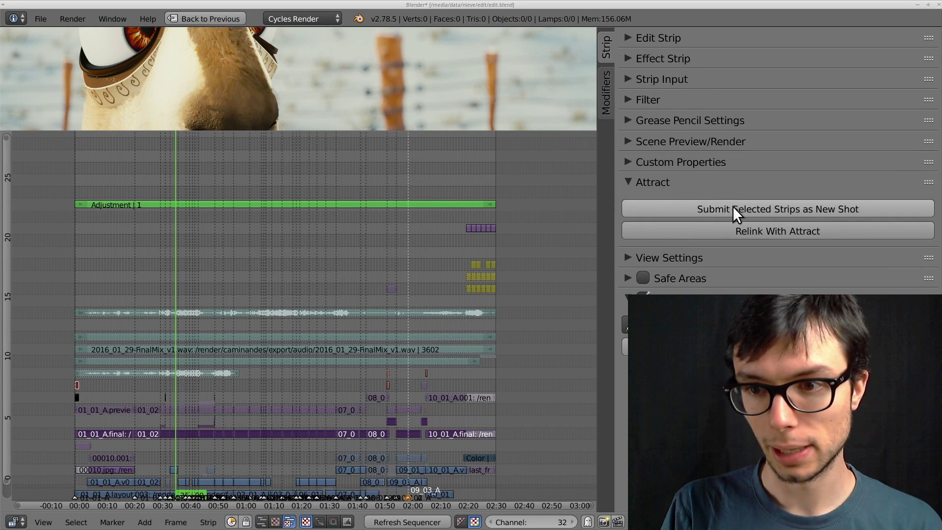
left_click(667, 207)
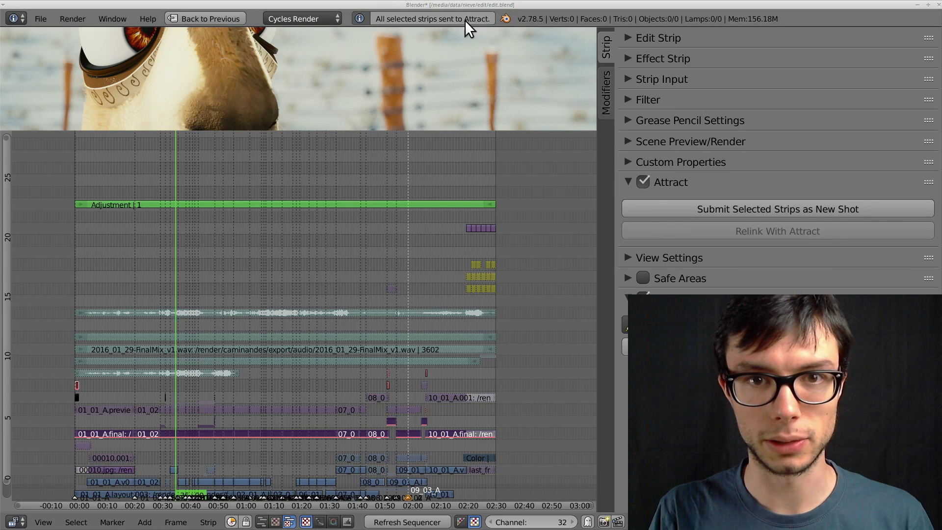
key("alt+Tab")
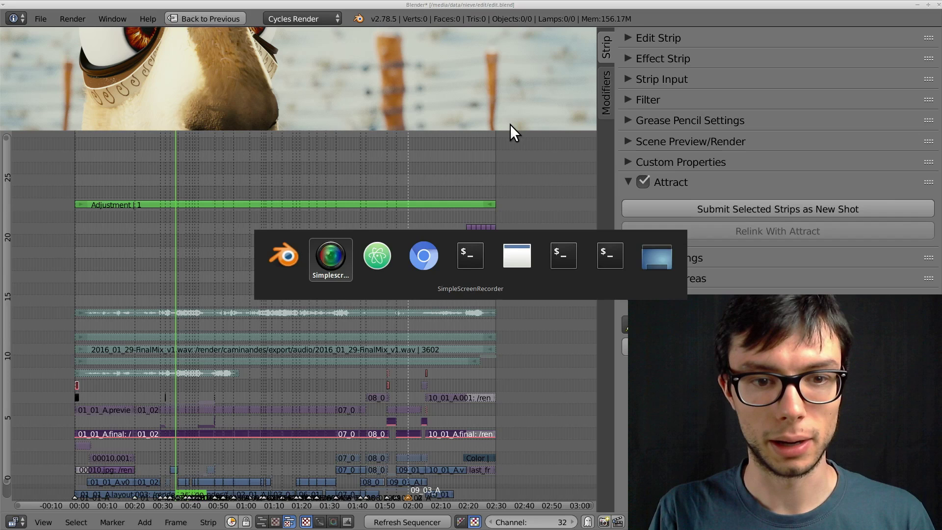
key("alt+Tab")
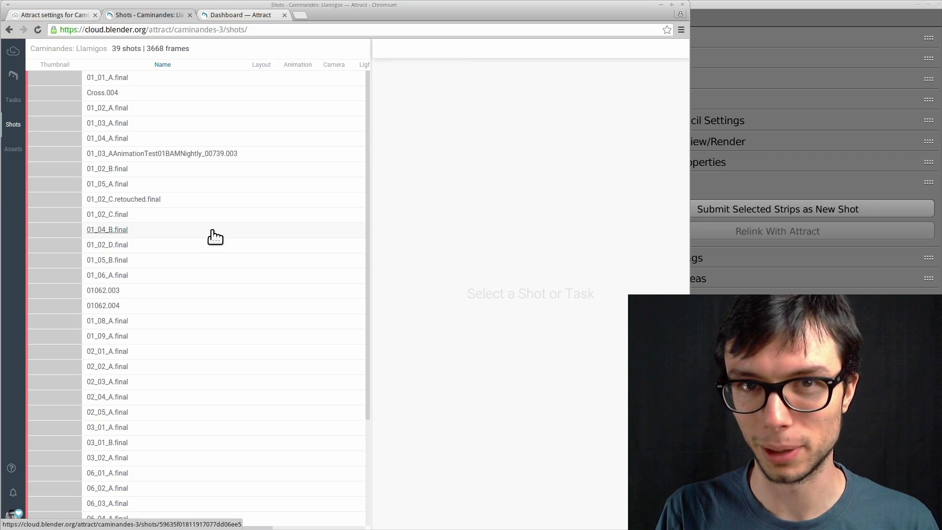
Step: Back in Blender, render thumbnails for all 33 shots, then return to the Attract shot list
key("alt+Tab")
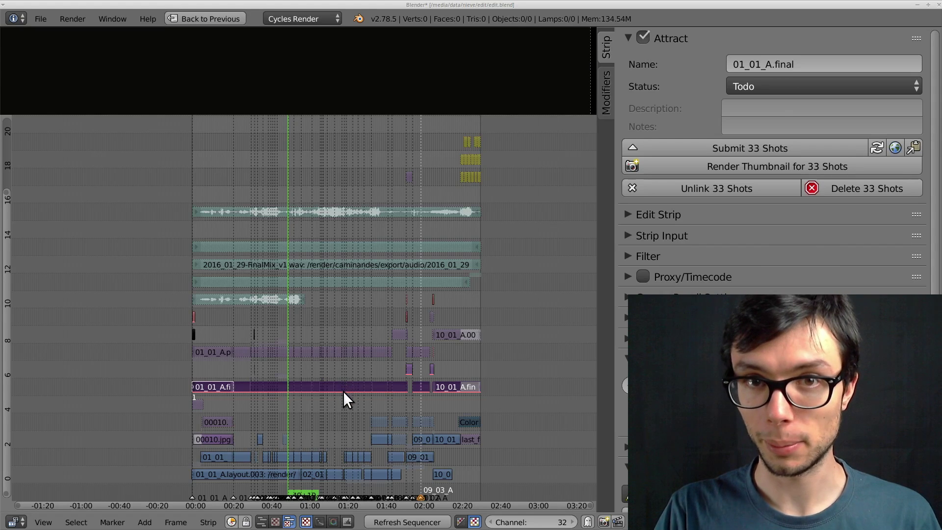
key("KP_Decimal")
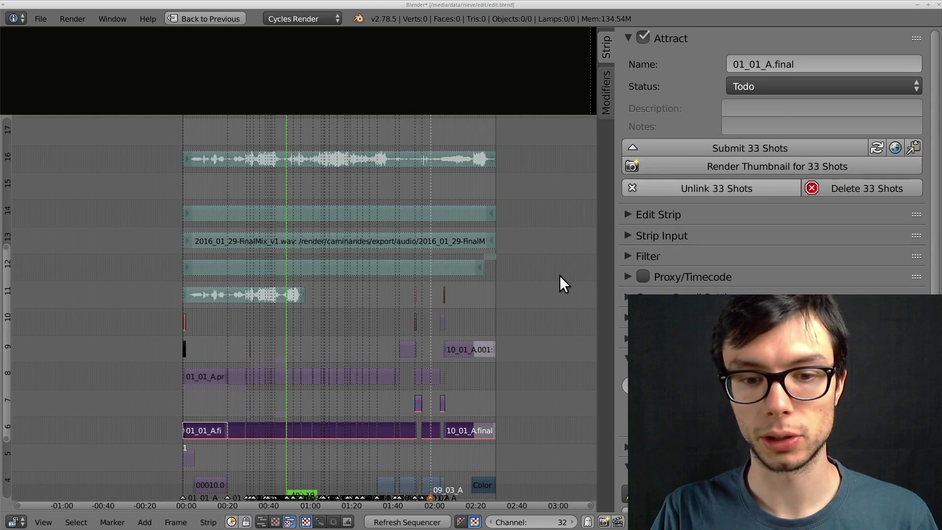
left_click(693, 167)
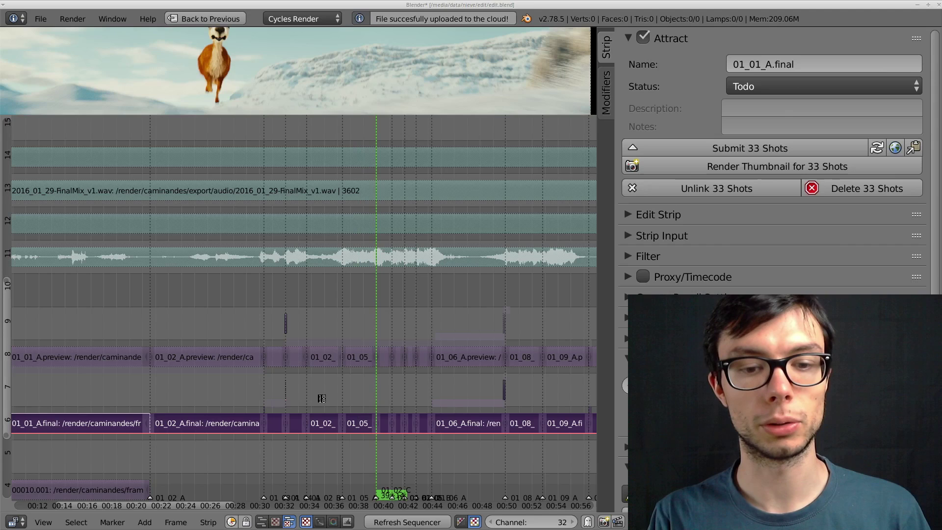
key("alt+Tab")
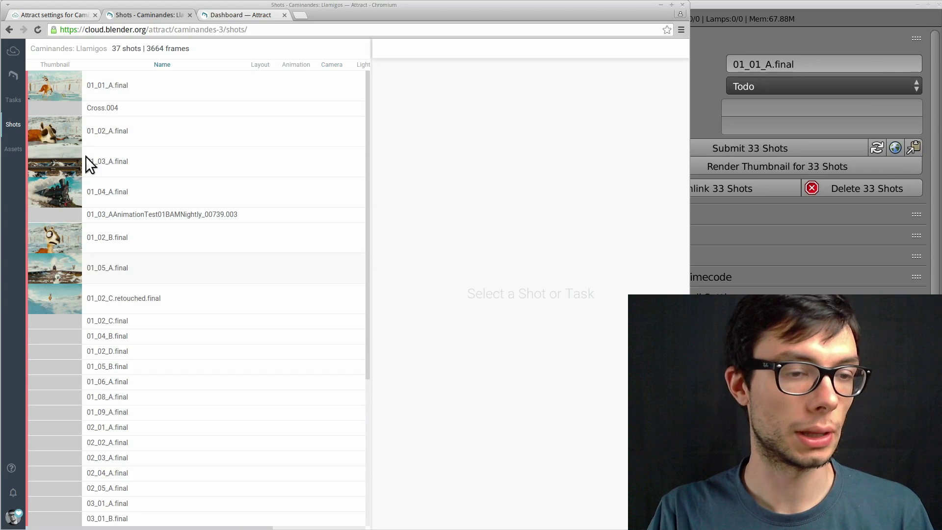
Step: Add a Layout task to shot 01_01_A.final with two team-member assignees and save it
mouse_move(271, 91)
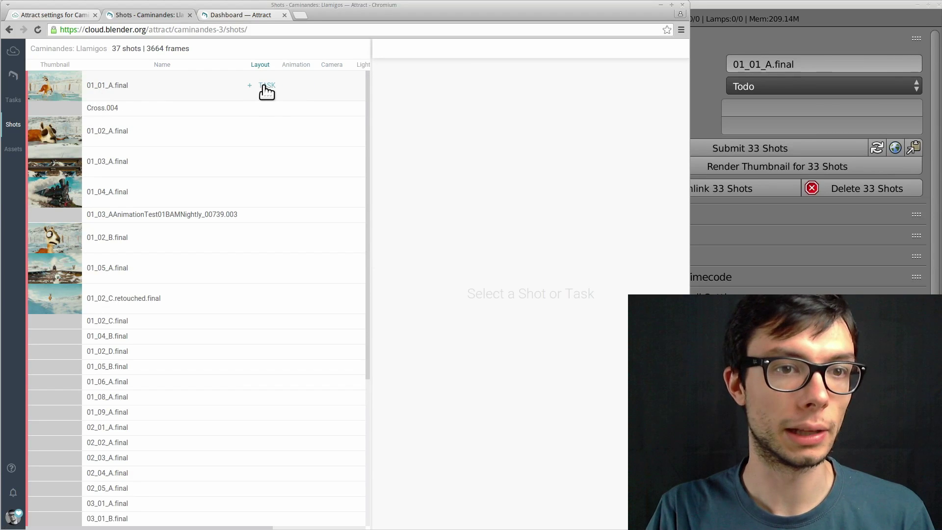
left_click(265, 87)
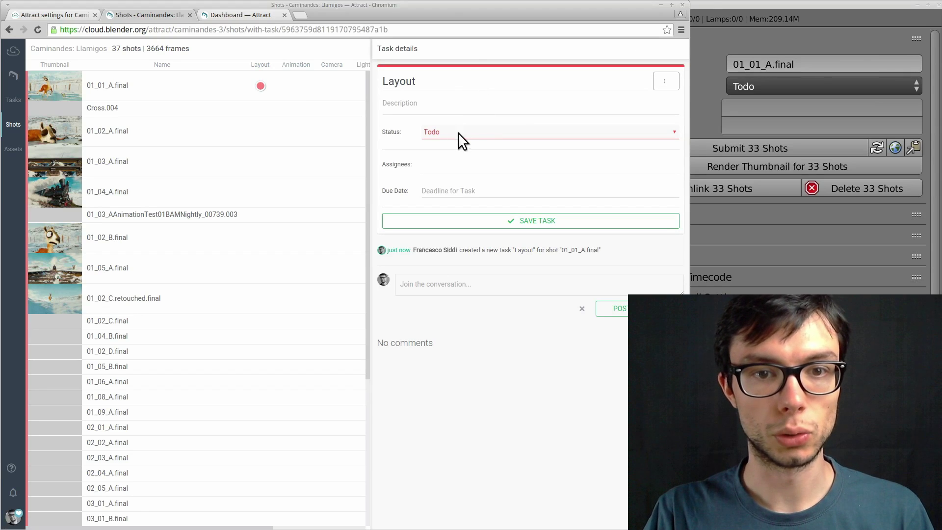
left_click(478, 164)
left_click(499, 202)
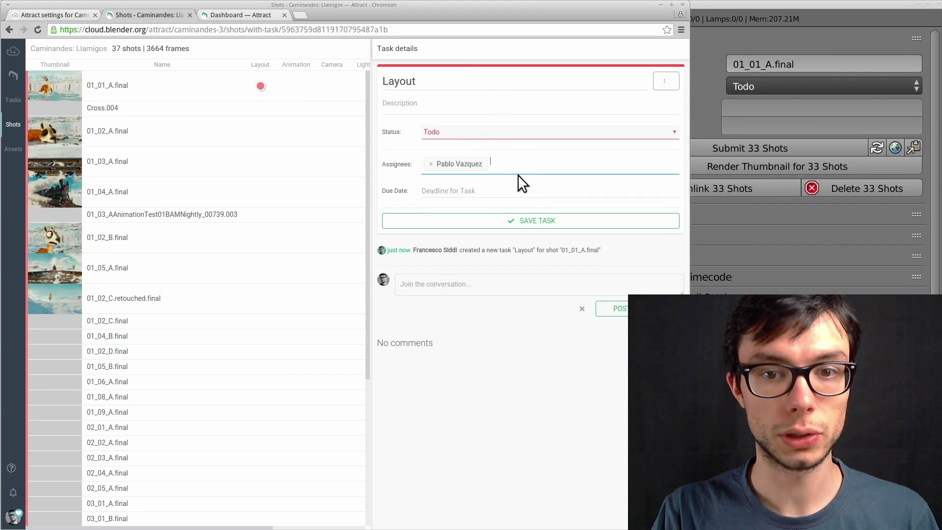
type("hjal")
left_click(521, 193)
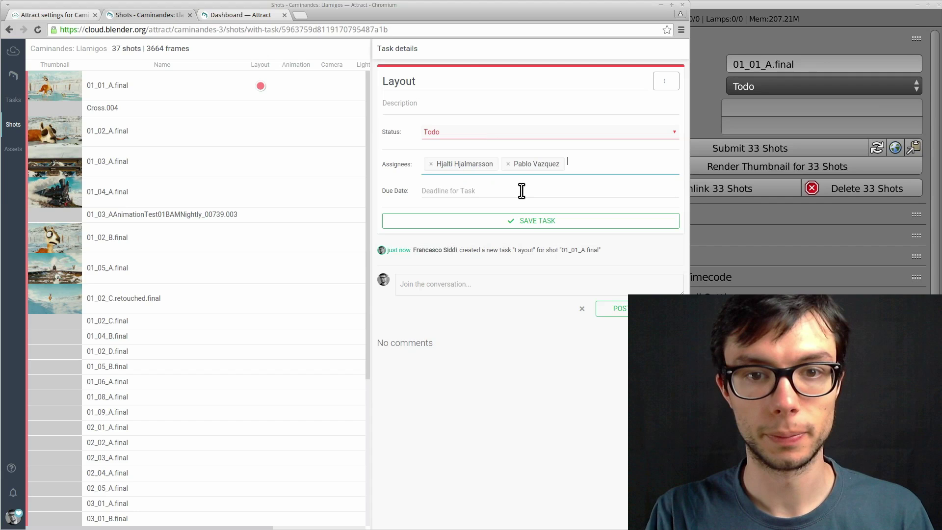
left_click(525, 221)
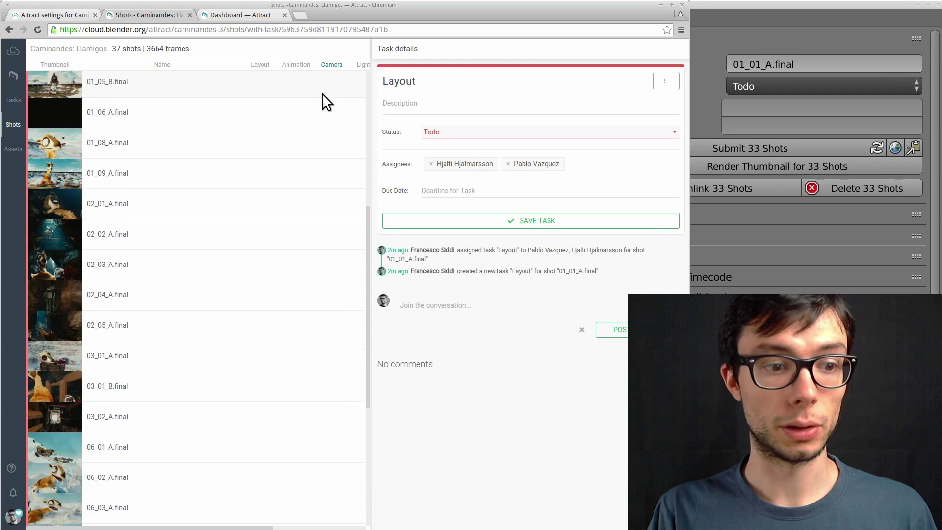
Step: Scroll the shot list and open shot 01_02_A.final's details (cut-in 514, 219 frames)
scroll(322, 93, "down", 5)
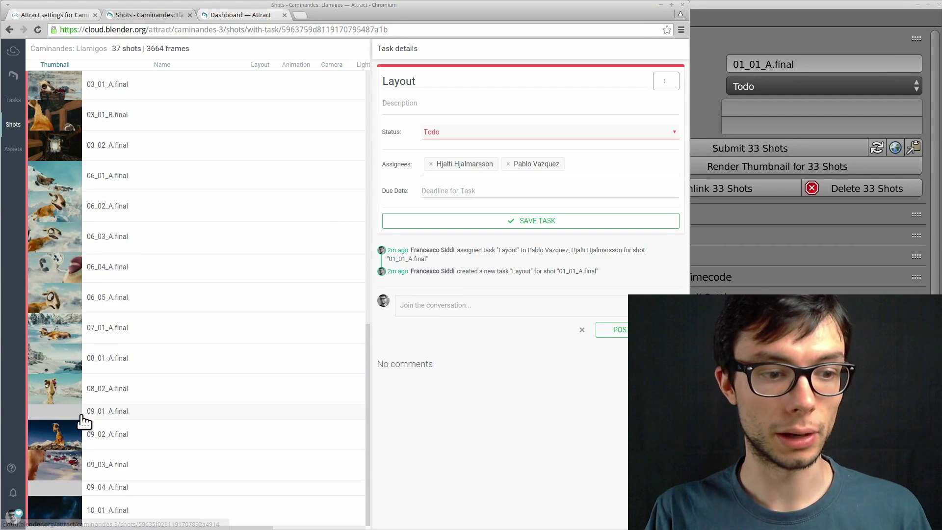
scroll(82, 420, "up", 10)
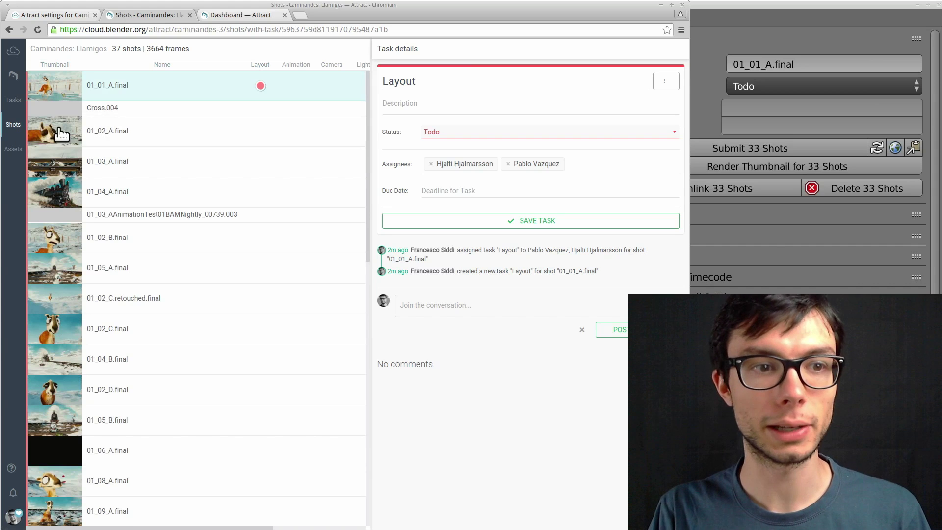
left_click(100, 131)
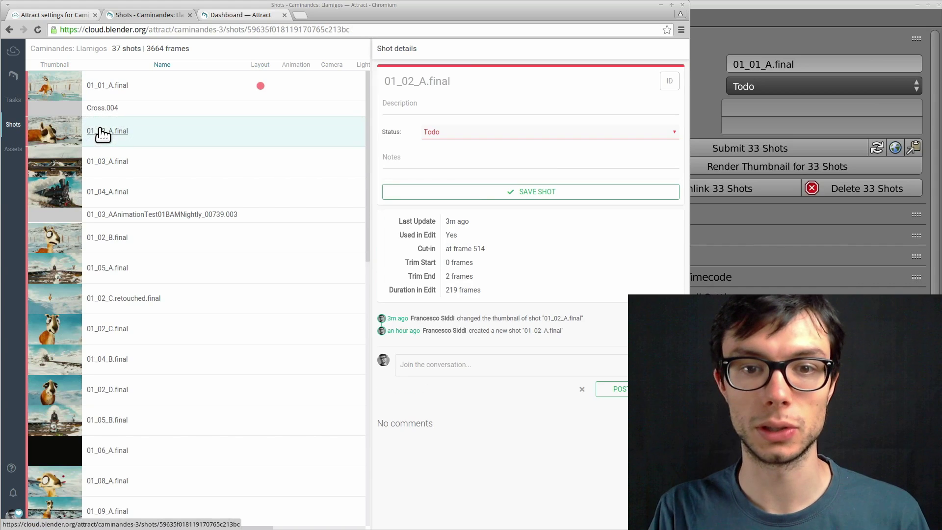